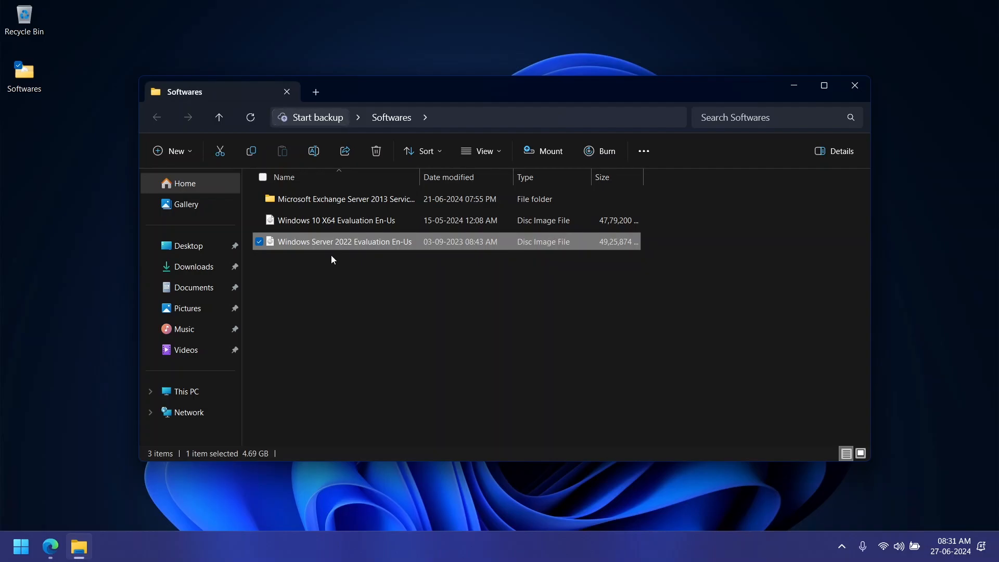
Step: Switch to Hyper-V Manager and start the New Virtual Machine wizard on the INFINIX host
click(70, 341)
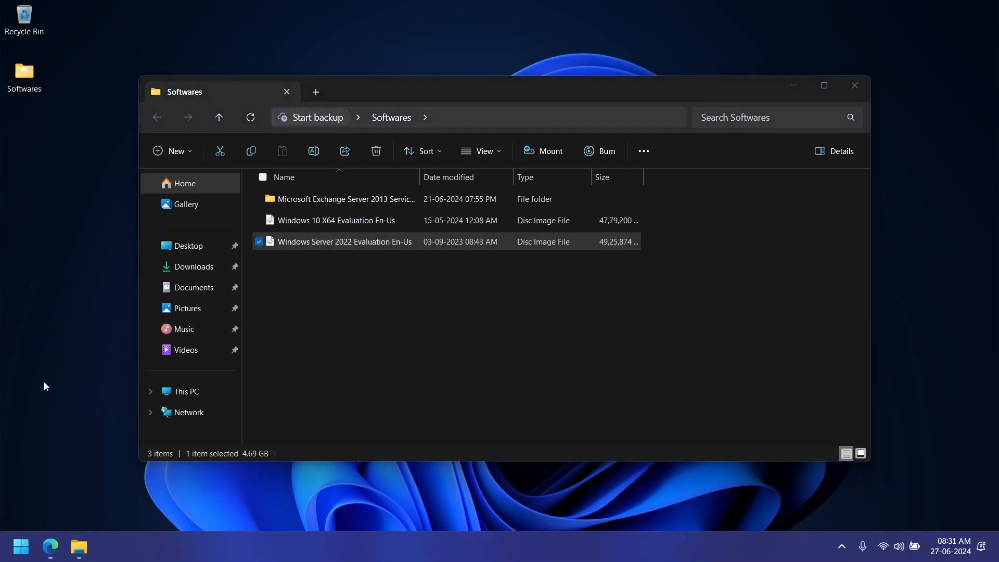
click(21, 546)
click(108, 194)
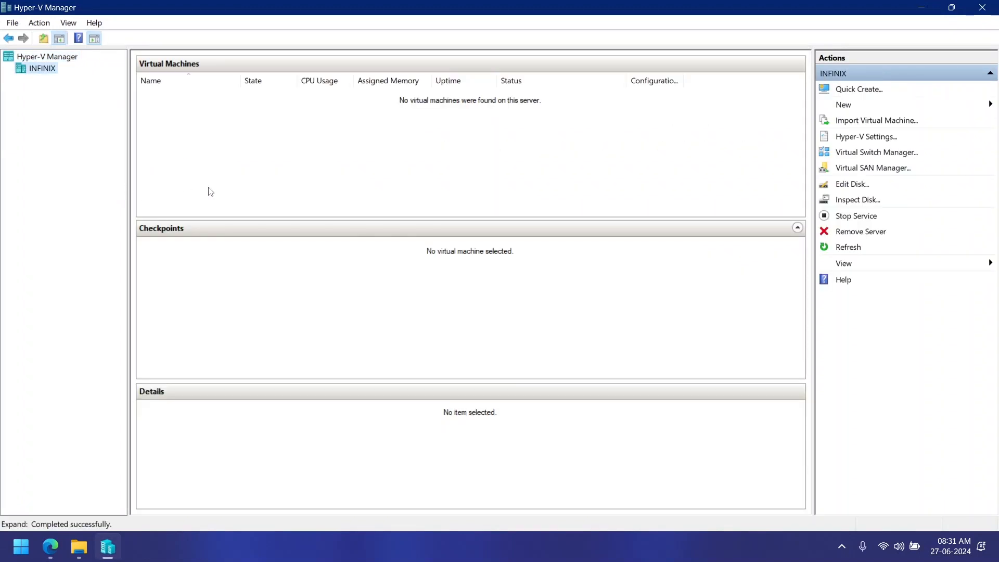
click(843, 104)
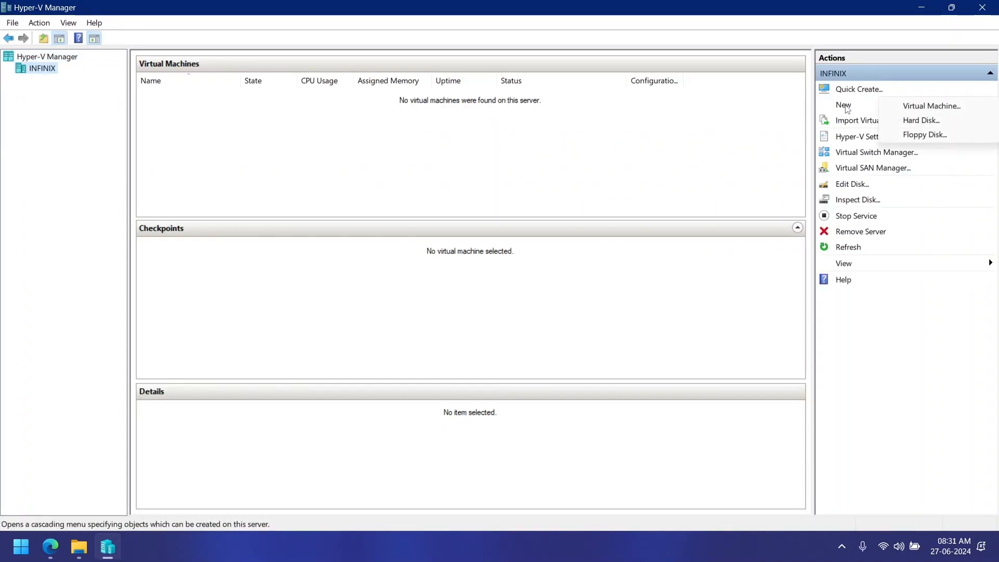
click(897, 107)
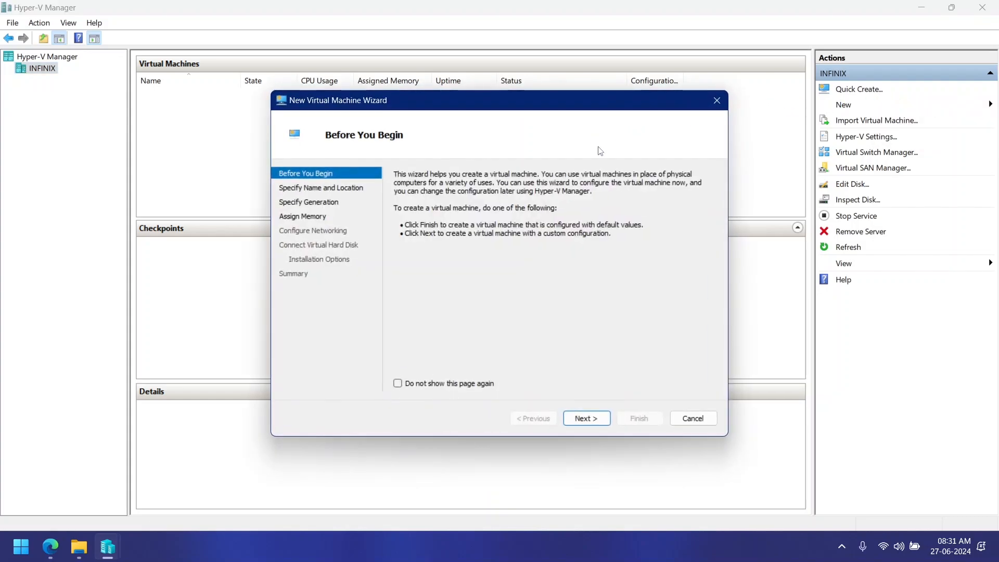
Step: Set the wizard's introductory page not to show again and name the virtual machine ADDS
click(468, 384)
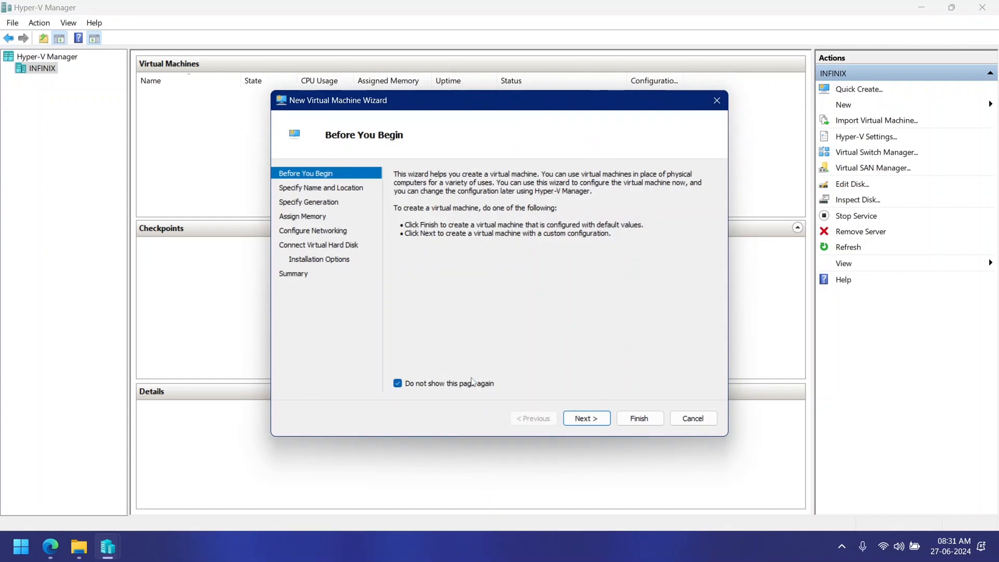
click(585, 418)
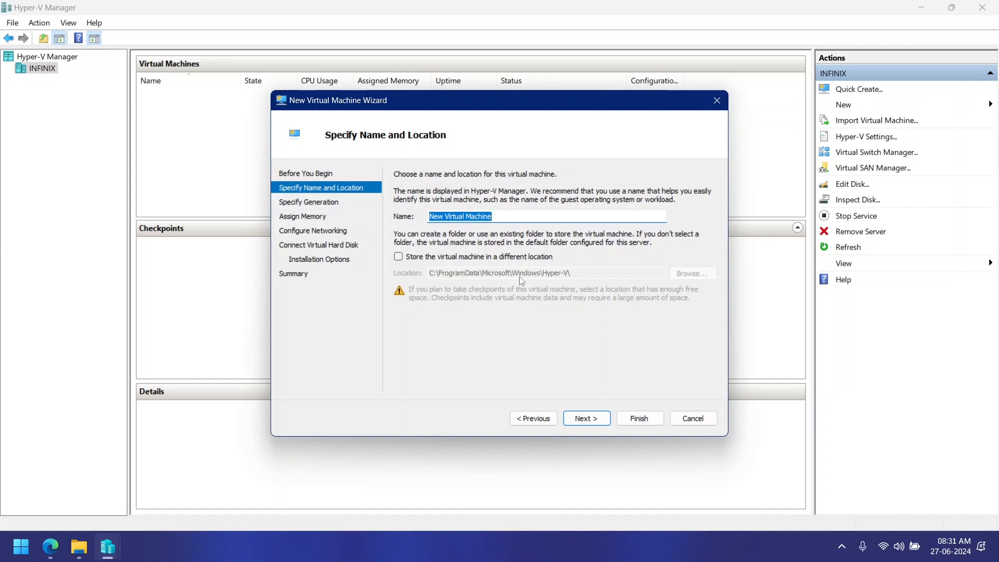
text(ADDS)
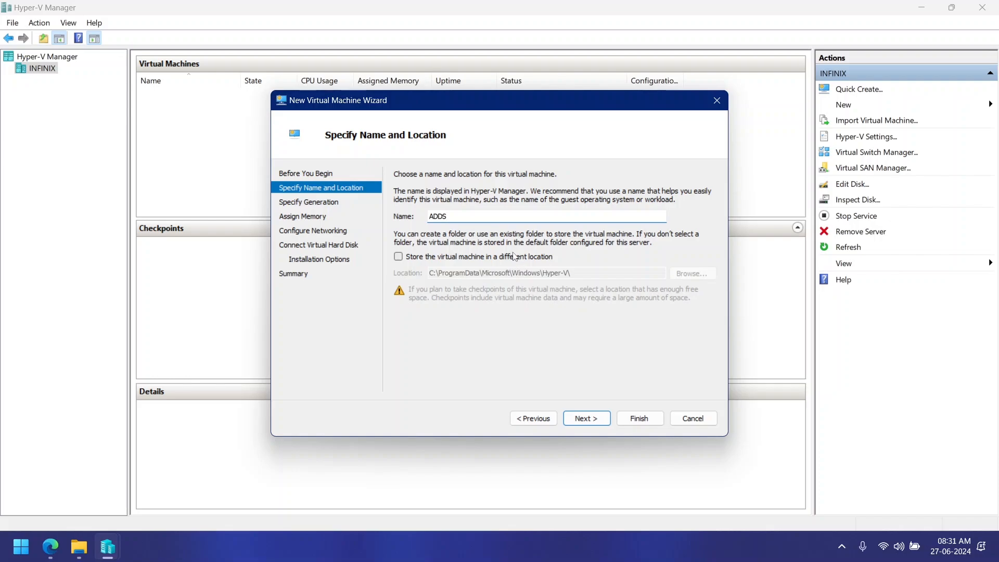
click(592, 427)
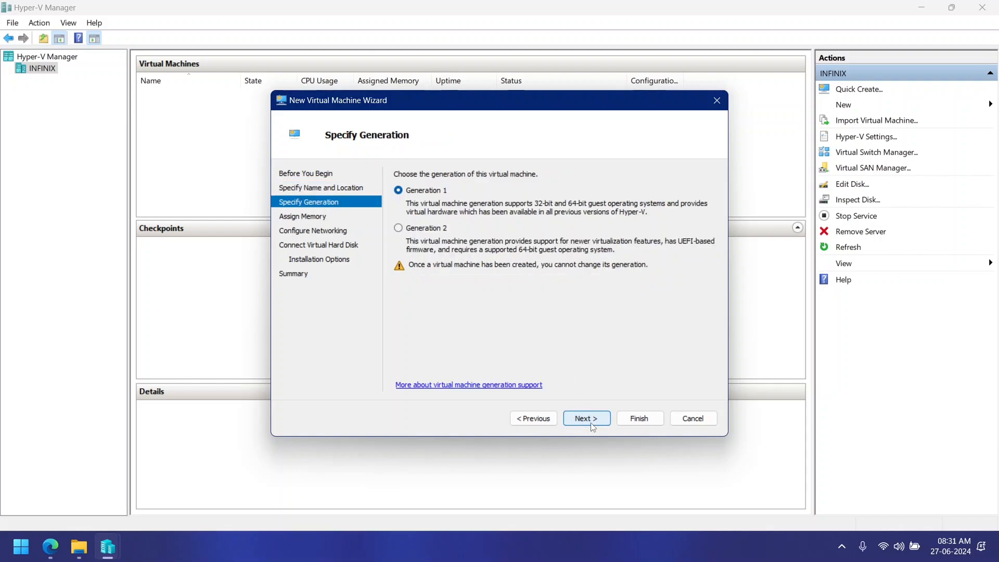
Step: Choose Generation 2 and assign 2048 MB of startup memory with Dynamic Memory turned off
click(429, 232)
click(592, 421)
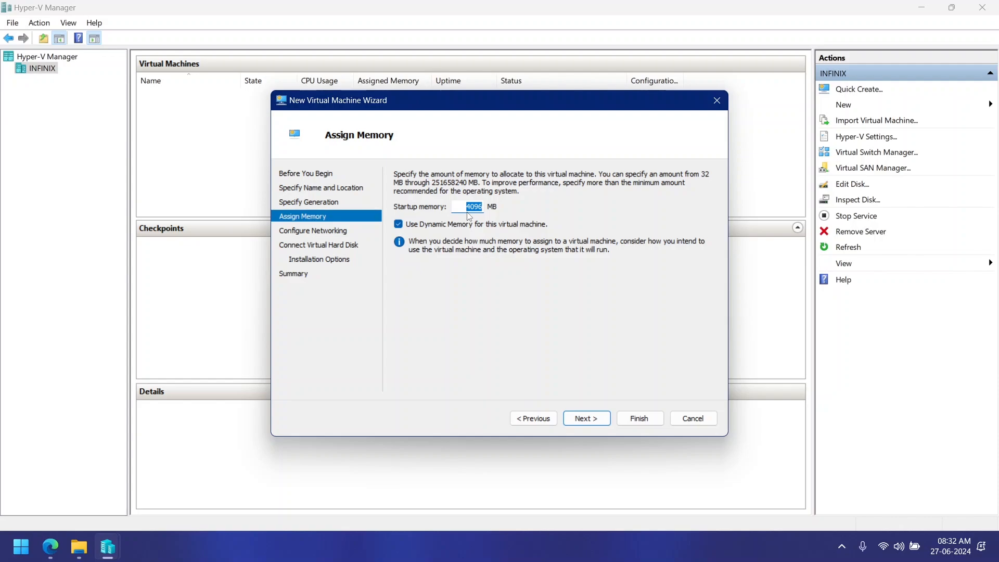
key(BackSpace)
text(2048)
click(400, 225)
click(589, 428)
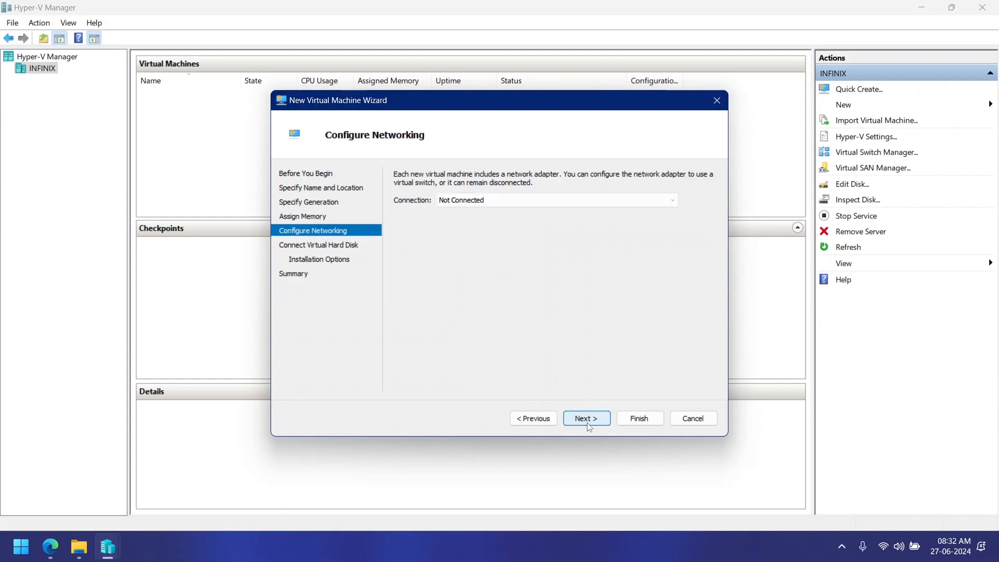
Step: Set the virtual machine's network connection to Not Connected
click(507, 200)
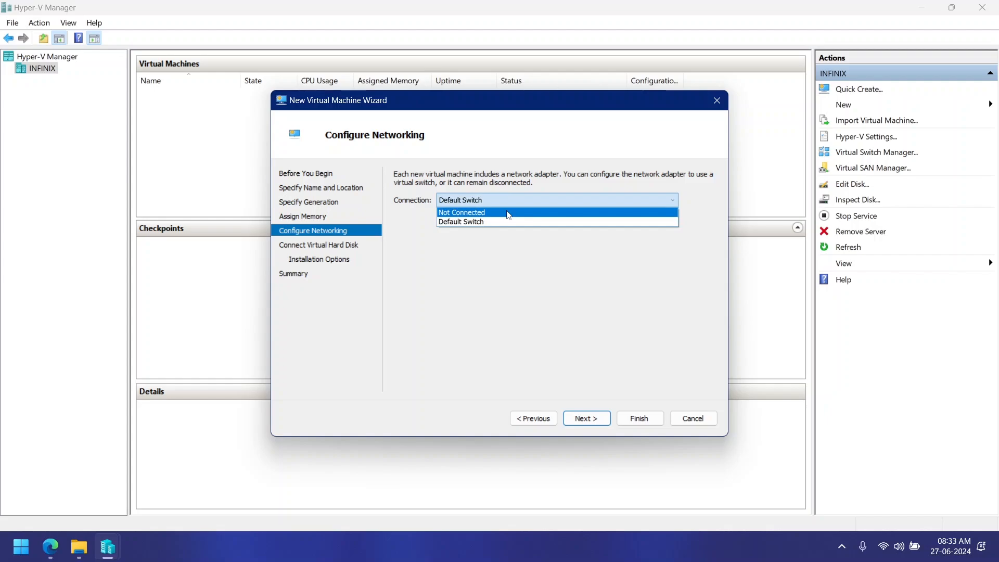
click(508, 214)
click(600, 418)
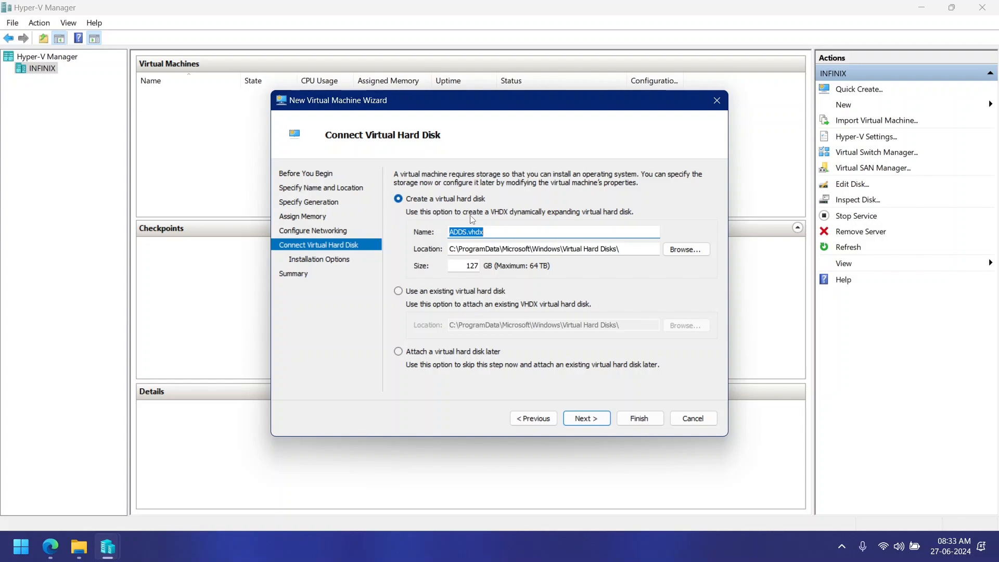
Step: Create the virtual machine with a new virtual hard disk ADDS.vhdx and the "Install an operating system later" option
click(627, 250)
drag(627, 250, 480, 265)
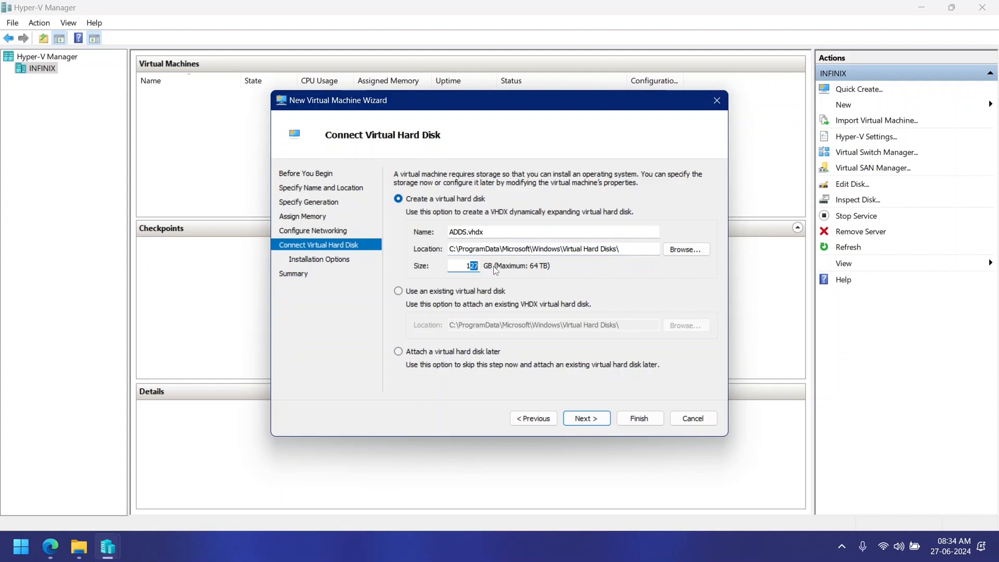
click(466, 265)
click(577, 419)
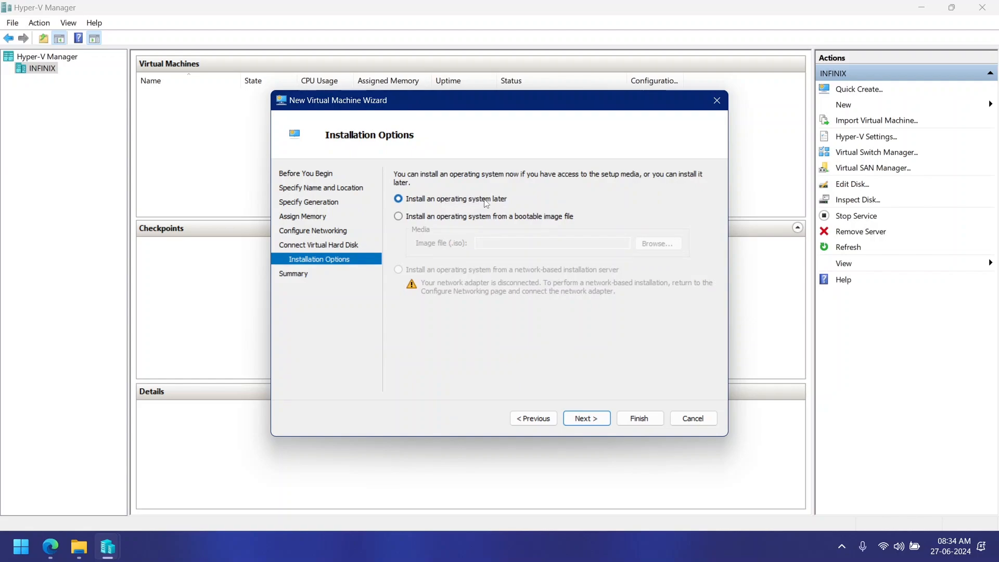
click(601, 419)
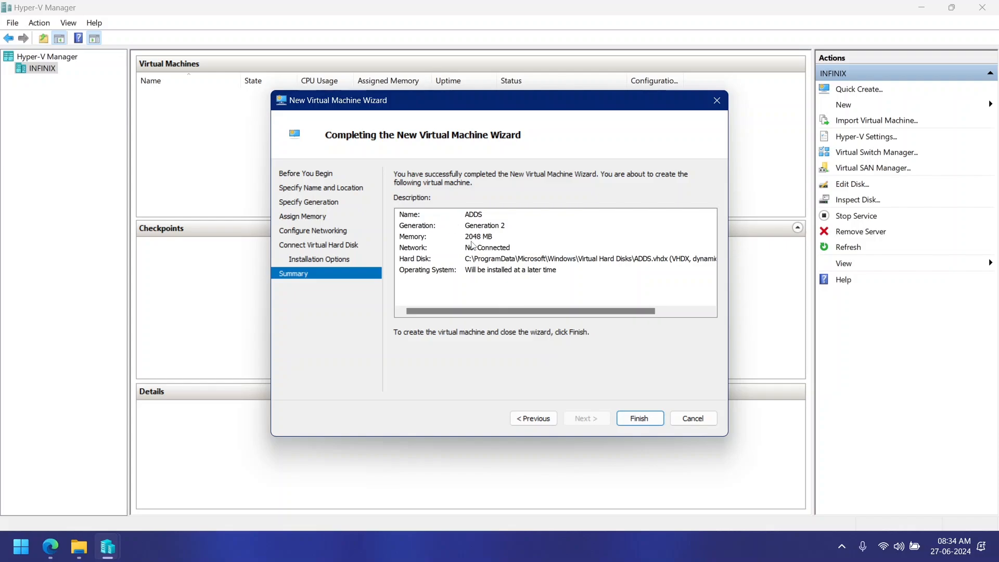
click(638, 420)
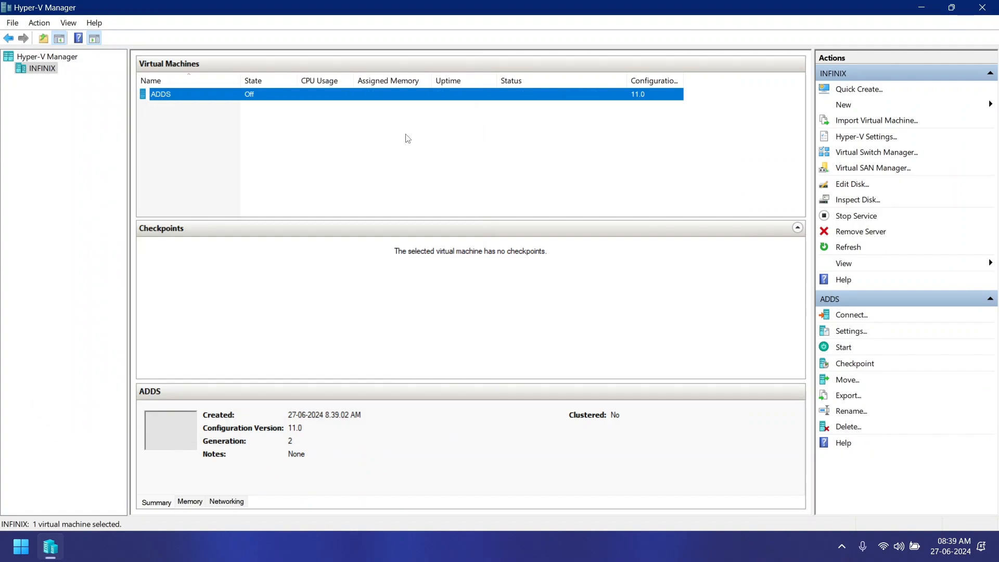
Step: Connect to the ADDS virtual machine and add a DVD drive to its SCSI controller in the machine's settings
right_click(285, 98)
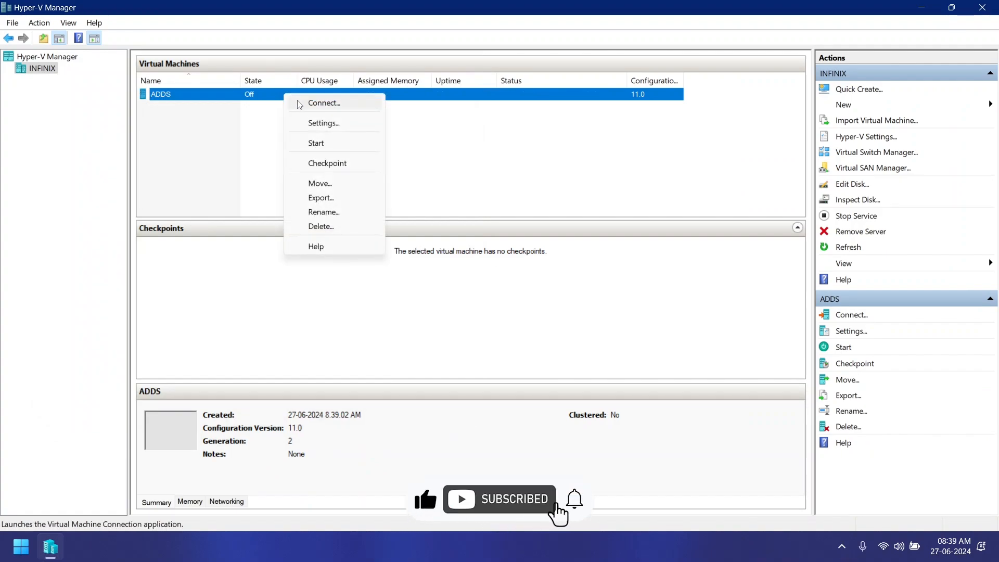
click(296, 102)
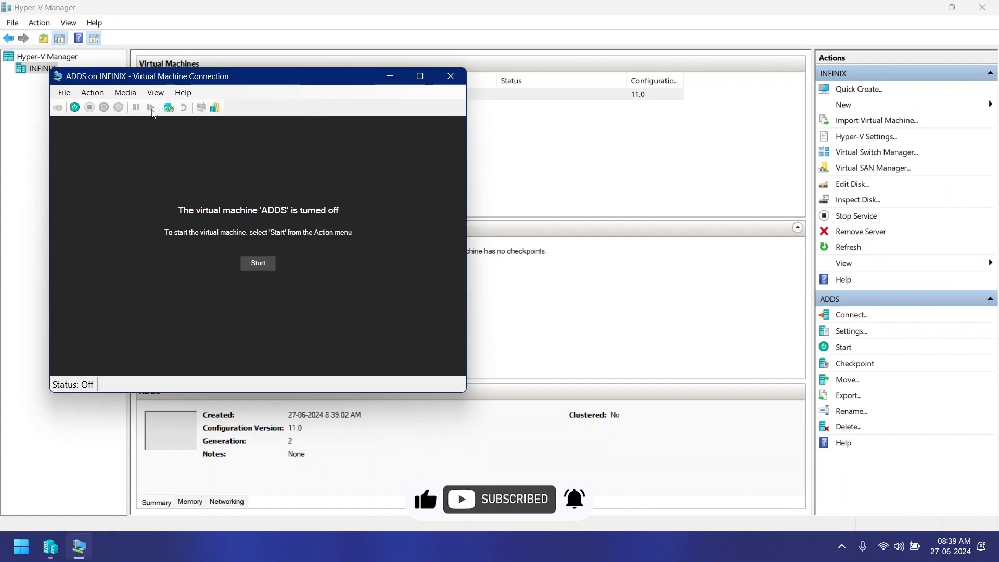
click(69, 92)
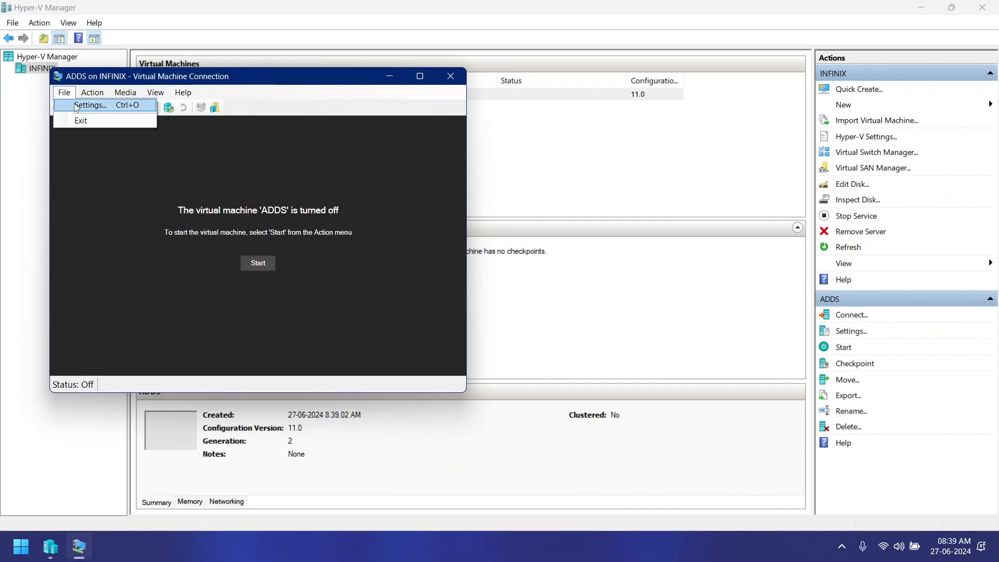
click(75, 107)
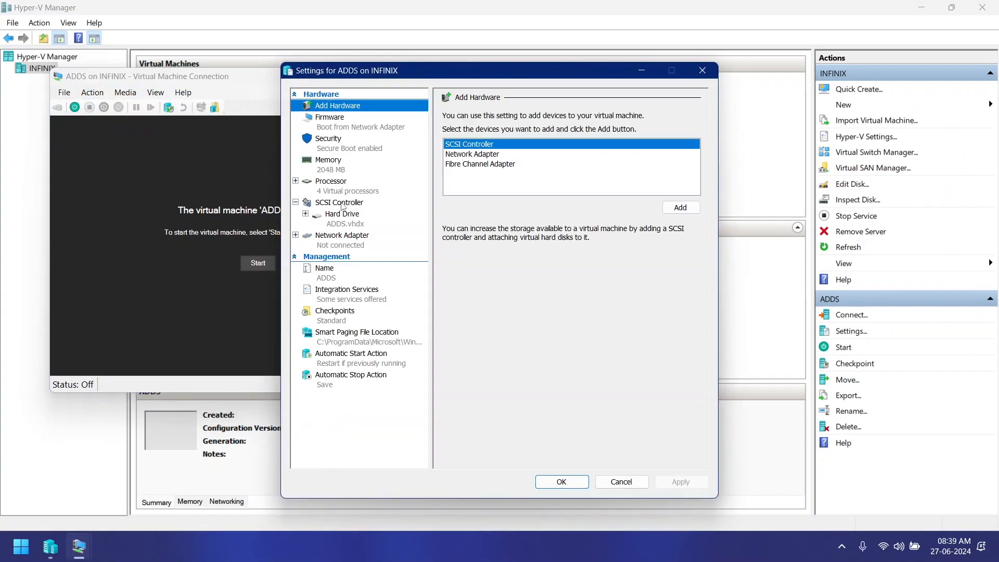
click(340, 203)
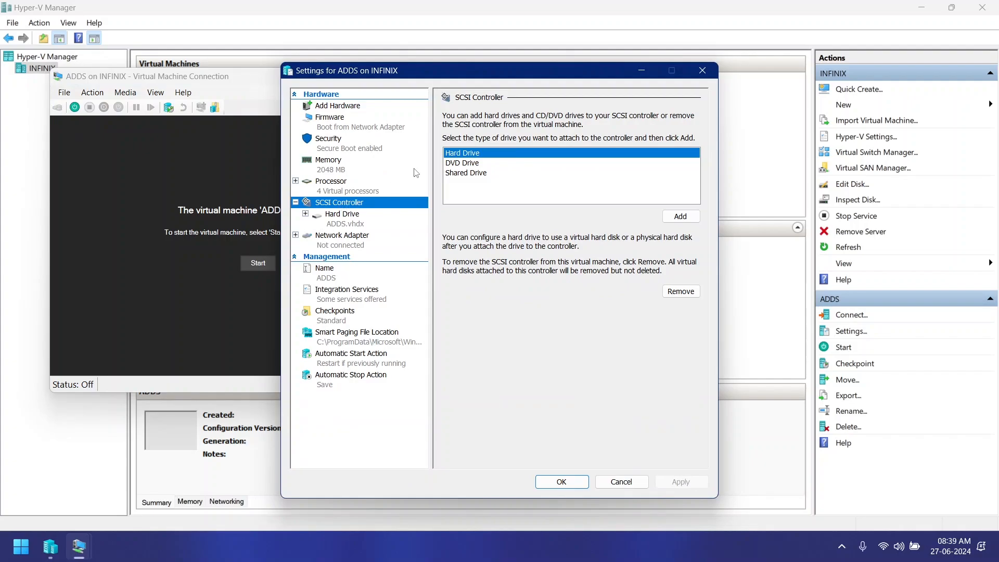
click(464, 165)
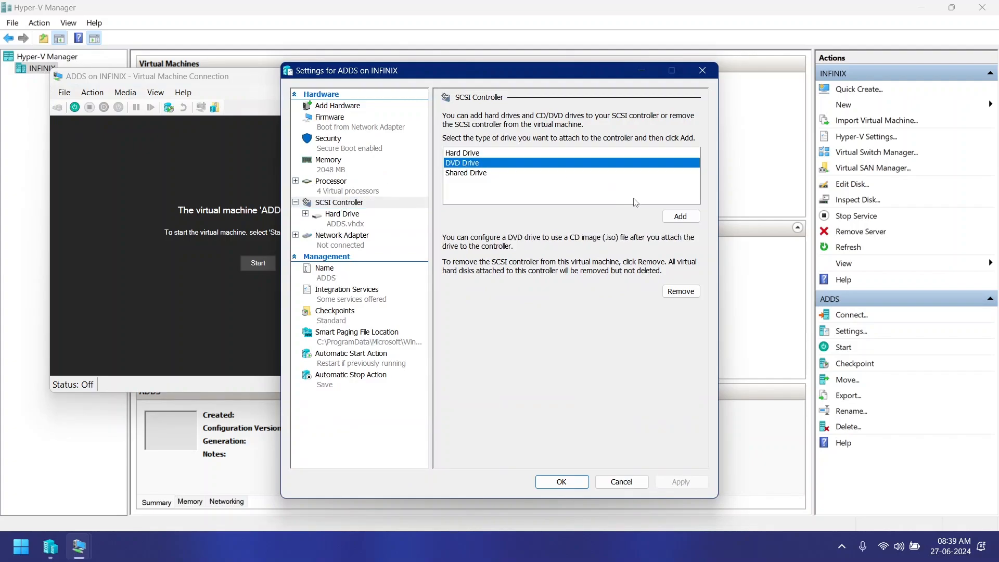
click(674, 217)
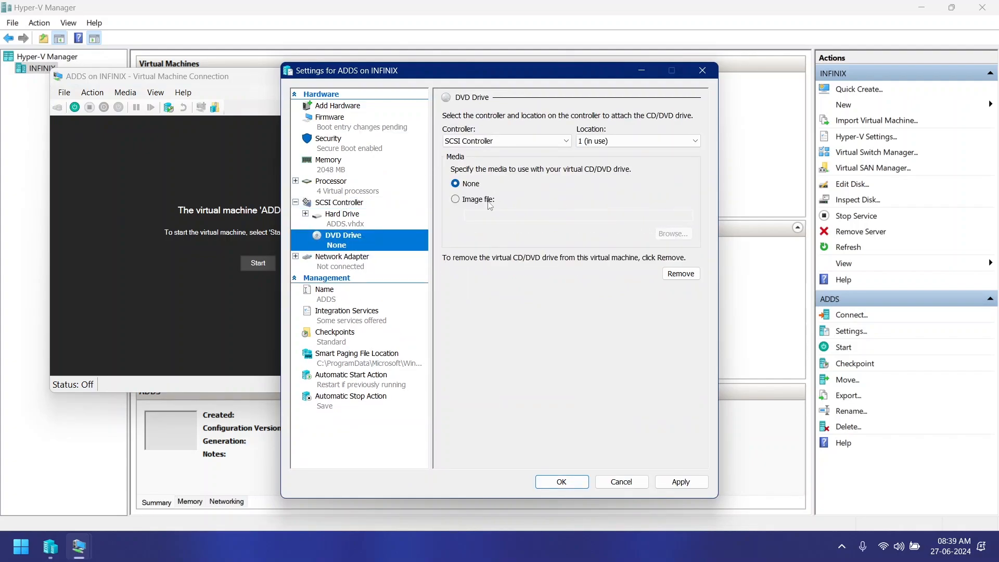
Step: Attach the Windows Server 2022 Evaluation En-Us image file from the Softwares folder to the DVD drive and save the settings
click(479, 199)
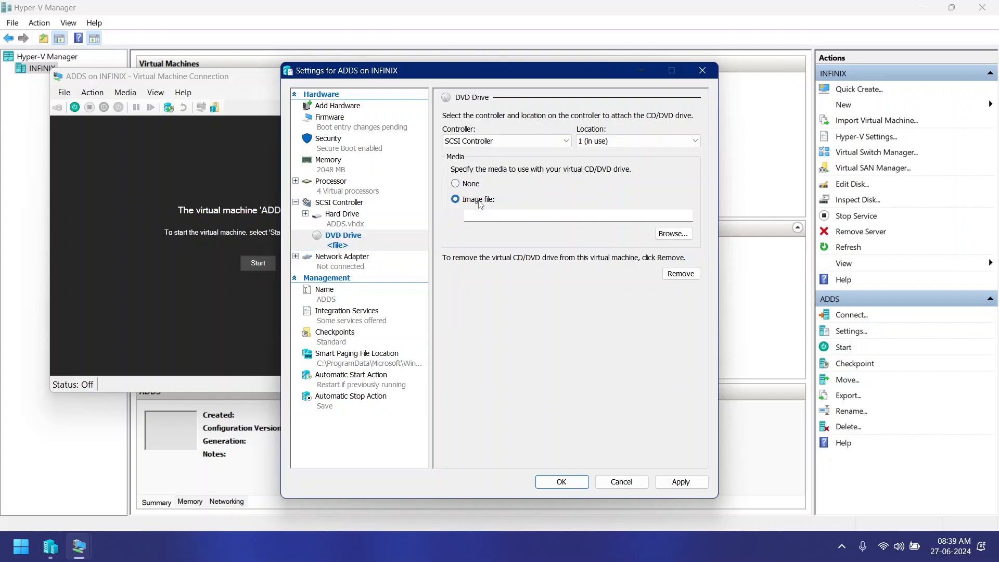
click(675, 235)
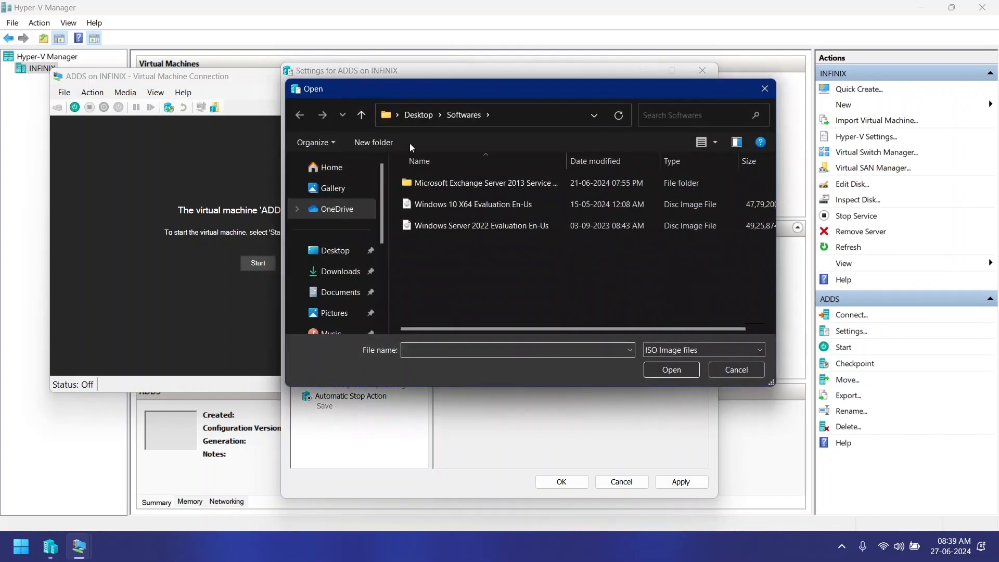
double_click(451, 226)
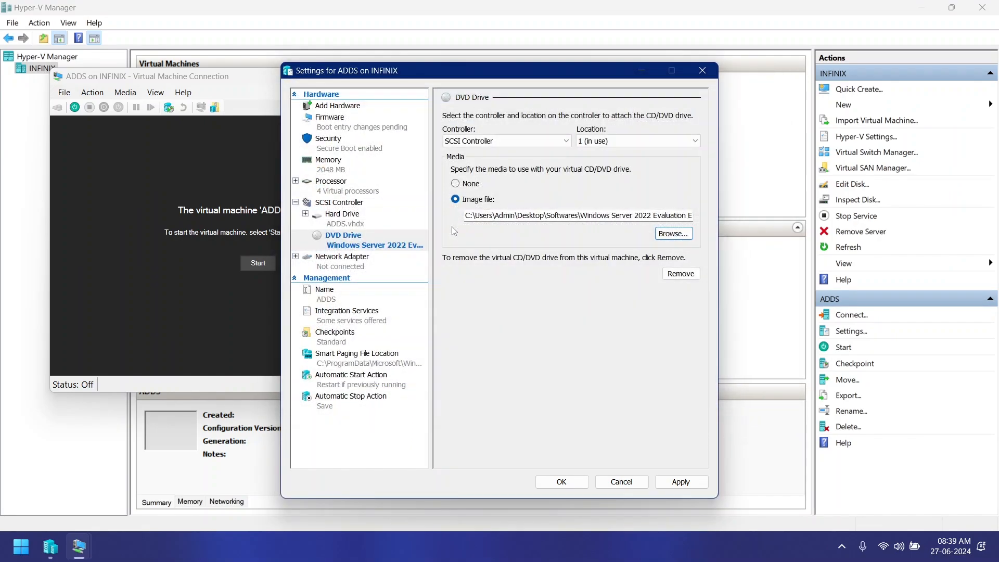
click(681, 483)
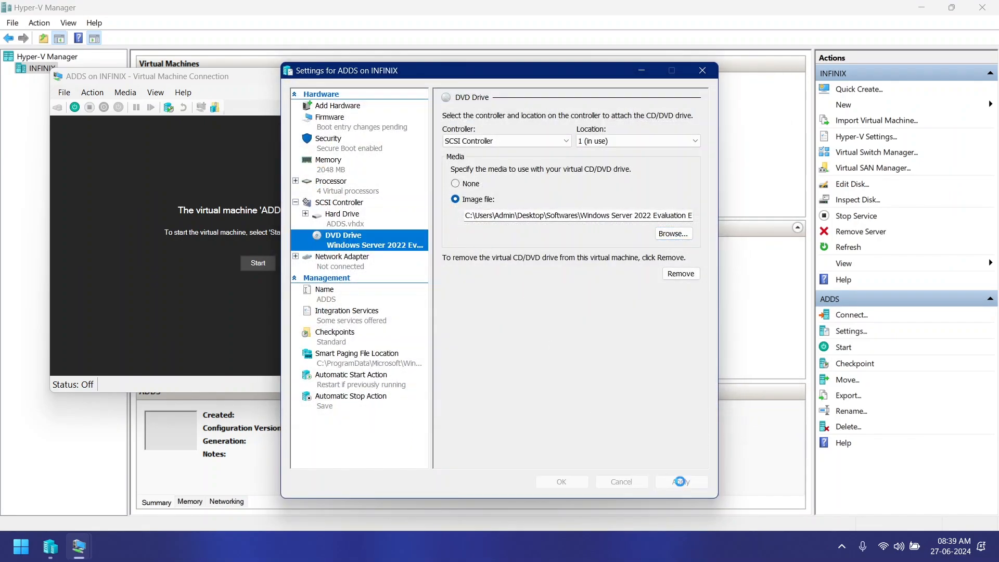
click(562, 482)
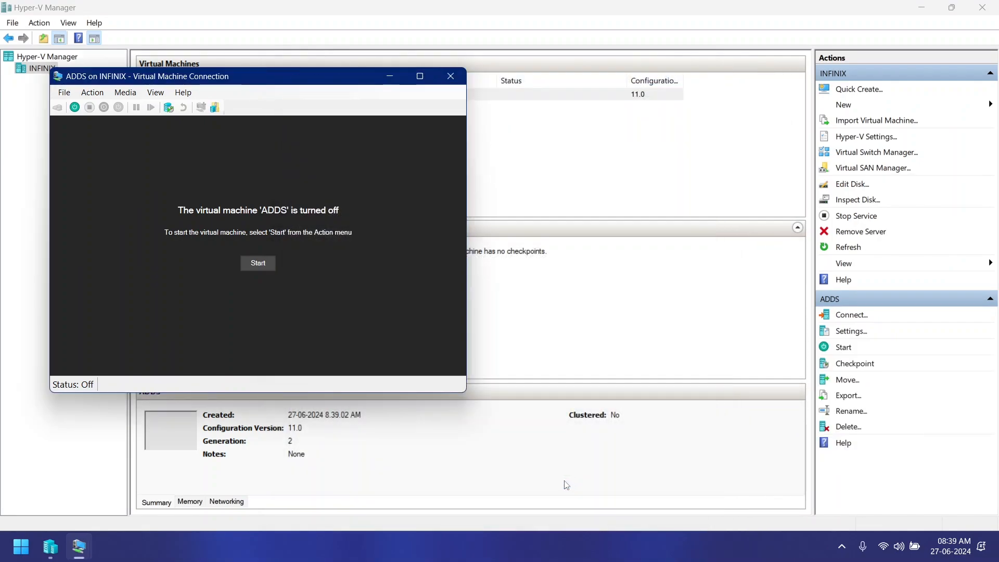
Step: Start the ADDS virtual machine, boot it from the DVD, and minimize Hyper-V Manager to leave only the connection window
click(258, 264)
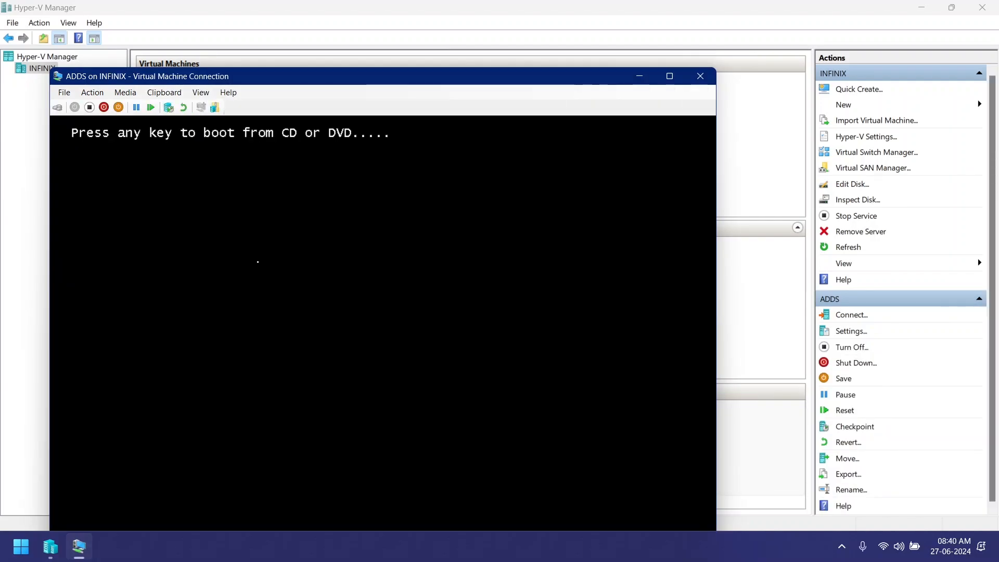
key(Return)
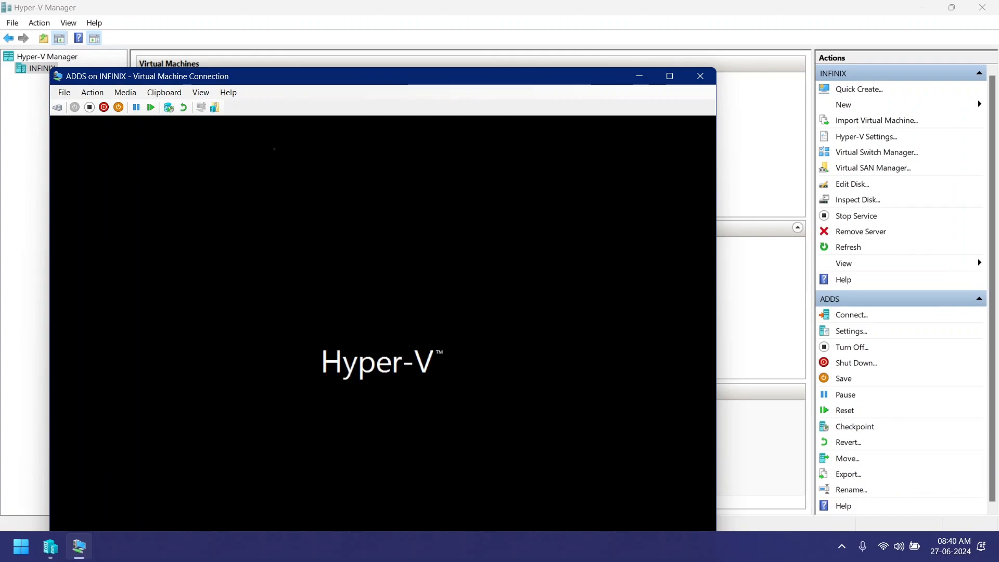
drag(270, 84, 314, 21)
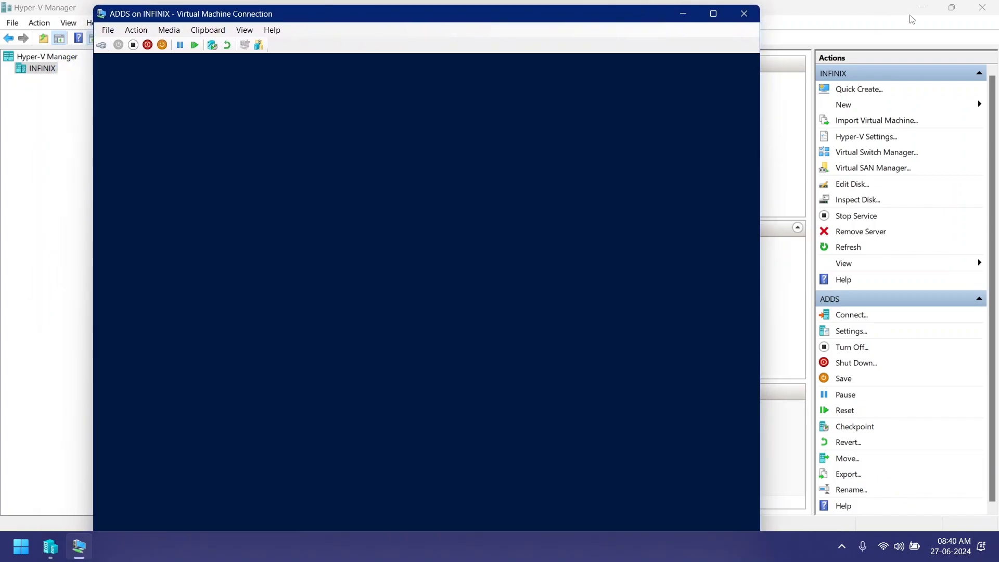
click(911, 19)
click(921, 7)
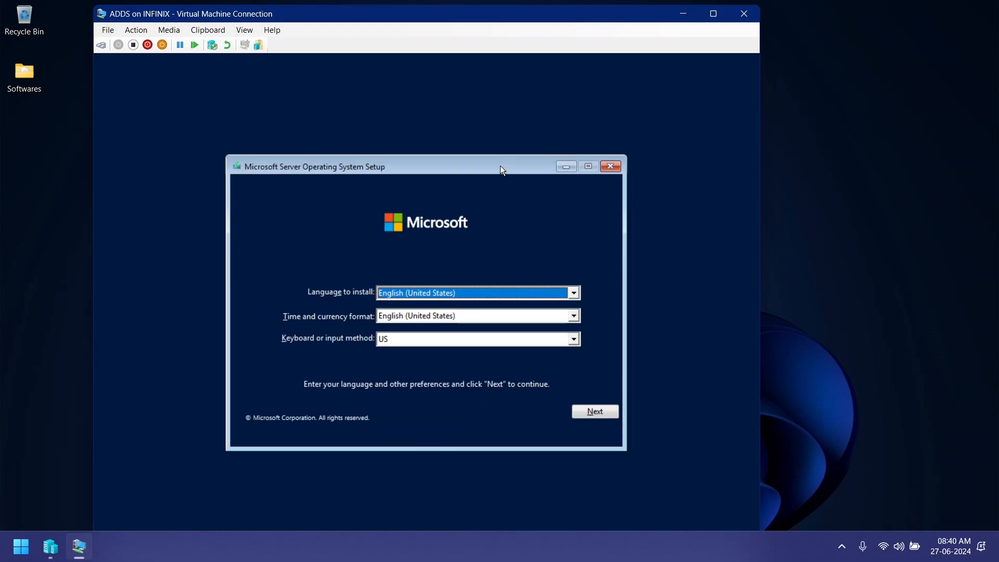
Step: Start the server installation with the default language settings and choose Windows Server 2022 Standard Evaluation (Desktop Experience)
click(588, 411)
click(453, 313)
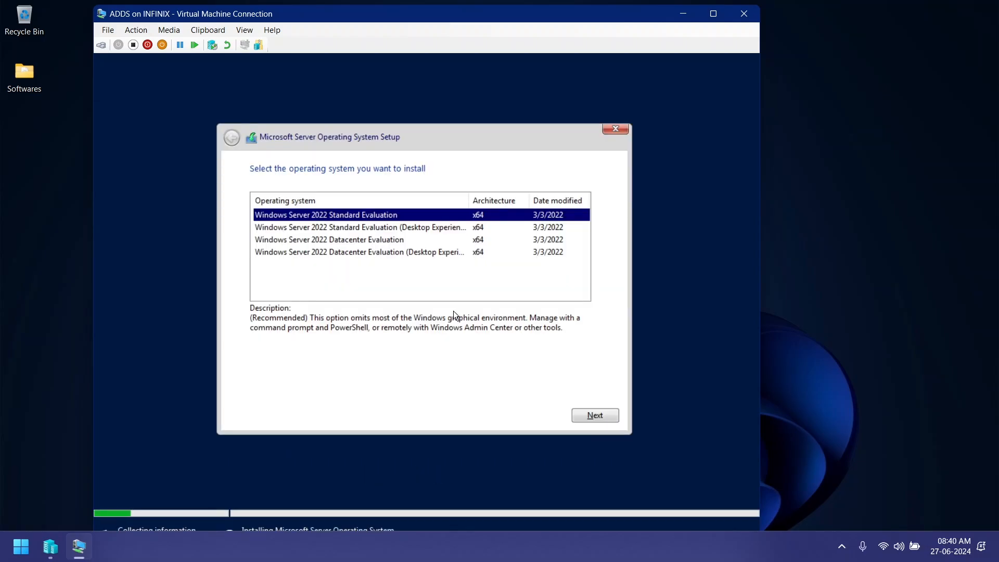
click(440, 227)
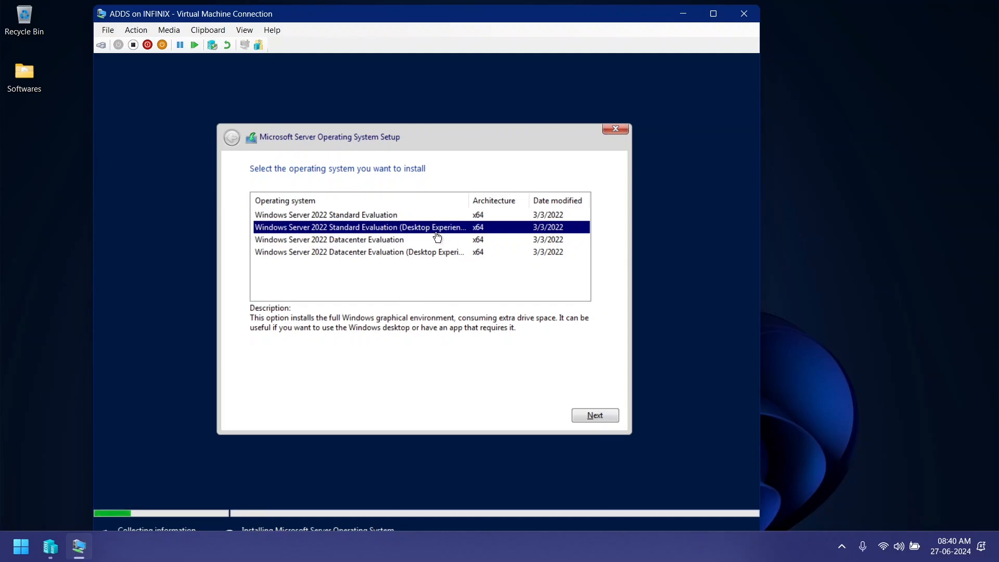
click(594, 414)
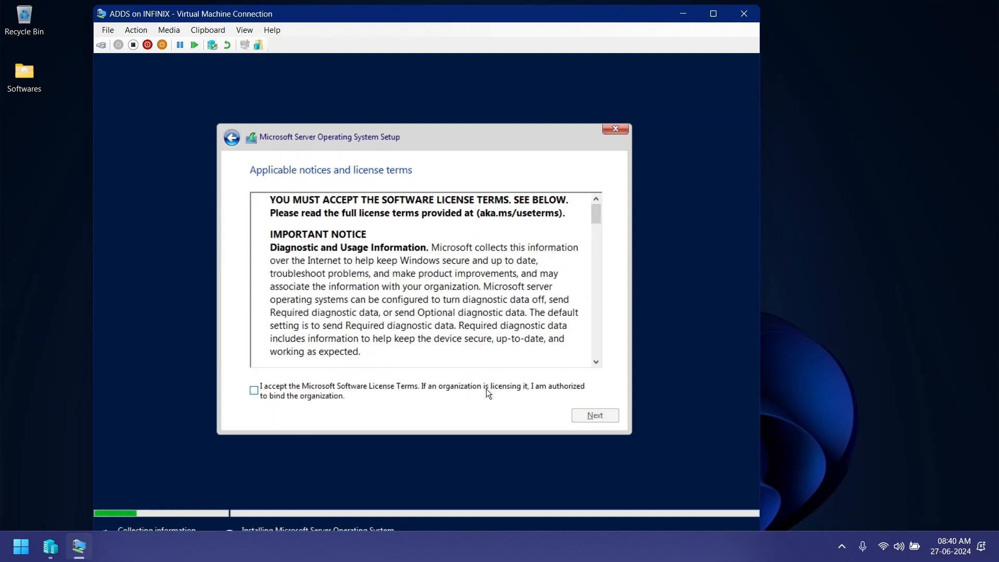
Step: Accept the license terms and run a custom installation onto the unallocated space of Drive 0
click(486, 388)
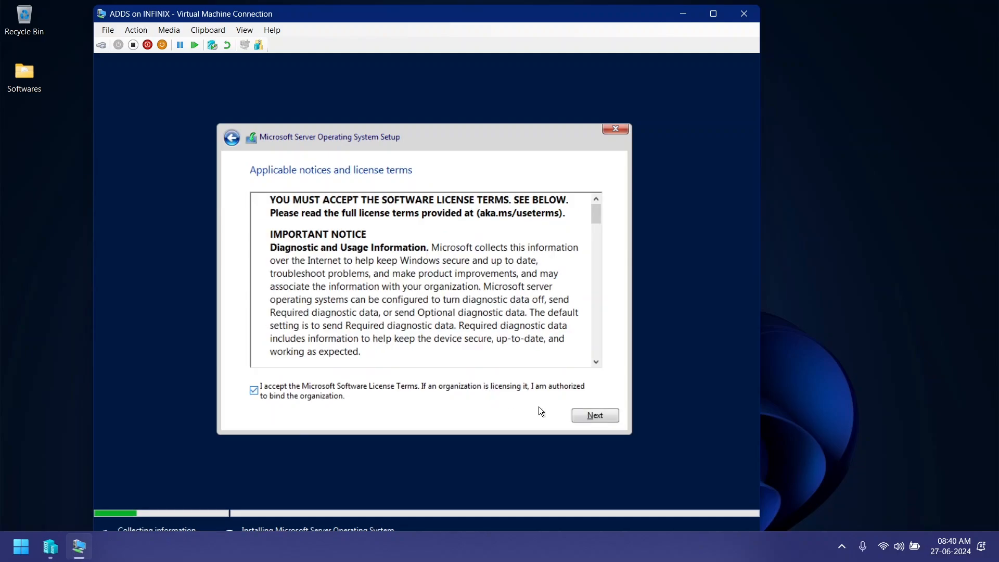
click(593, 415)
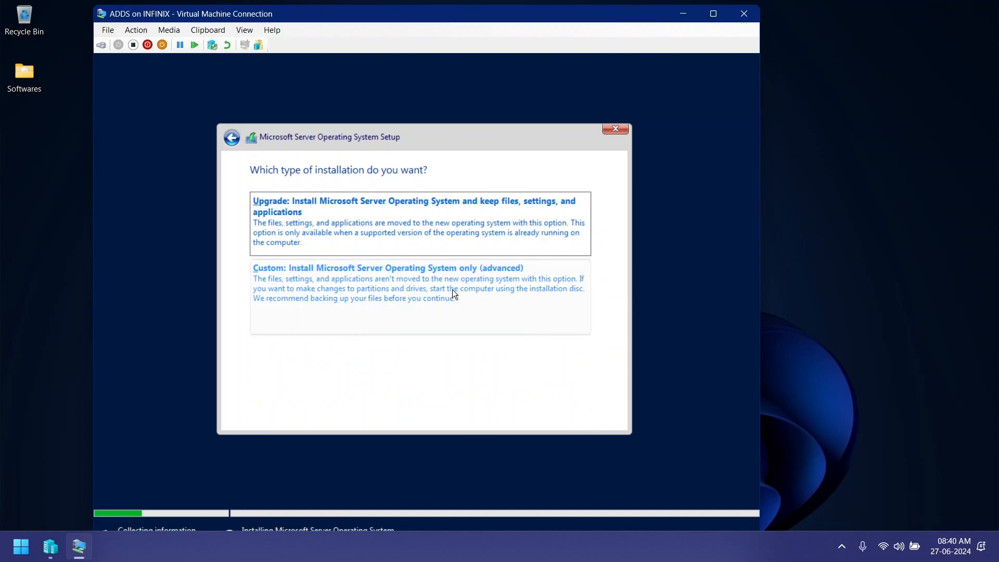
click(386, 295)
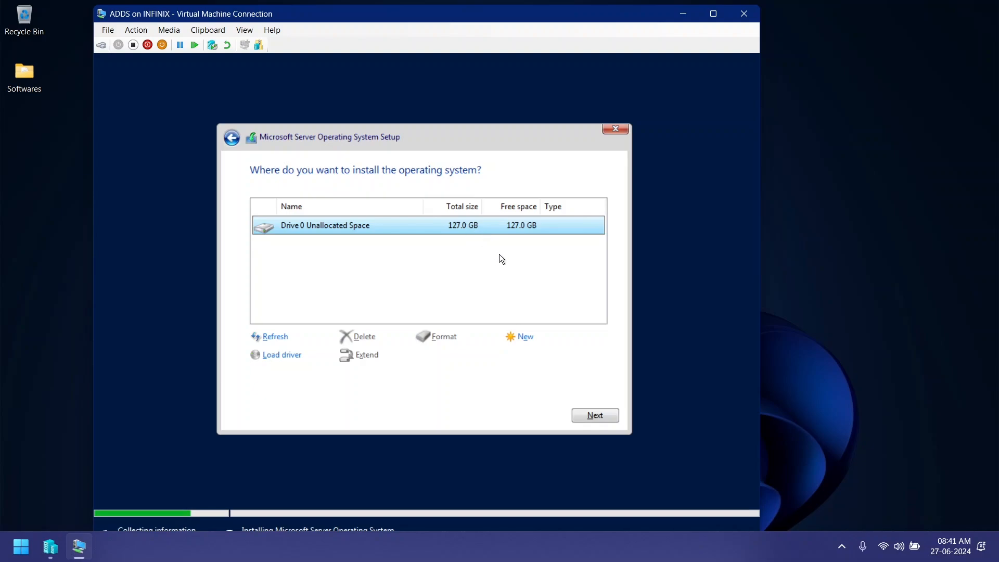
click(599, 415)
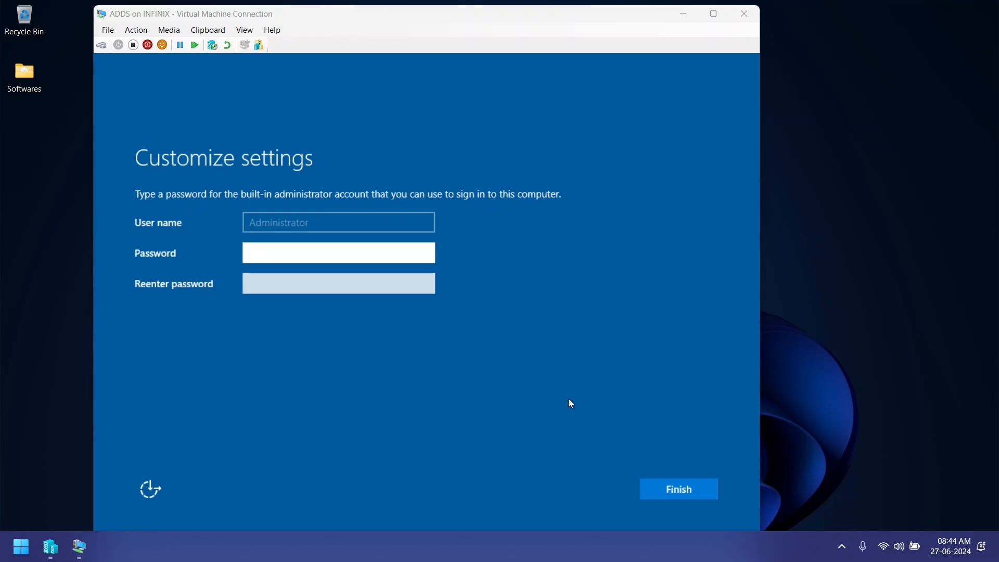
Step: Set and confirm the password for the built-in Administrator account and finish the setup
click(388, 254)
text(Pa$$w0rd)
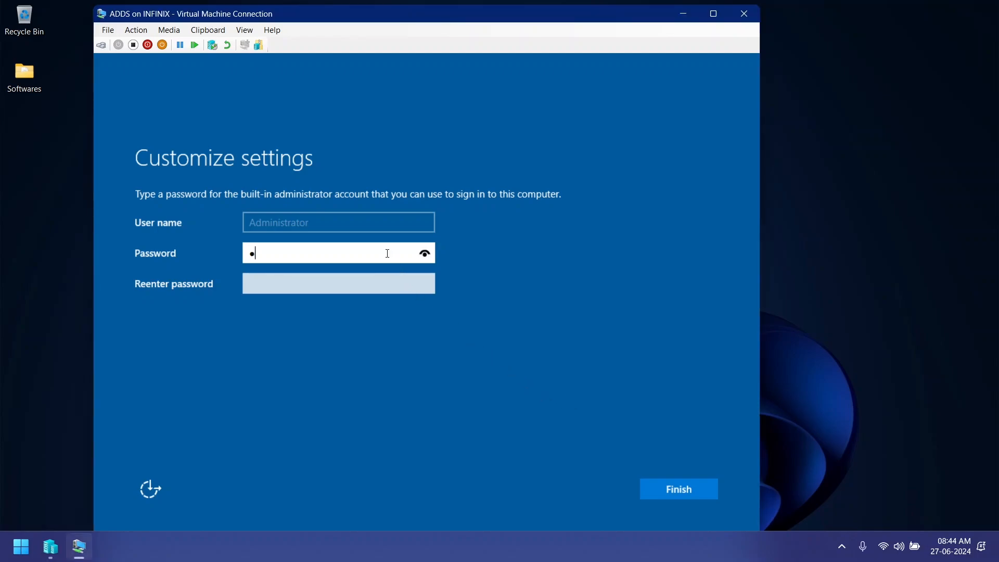
key(Tab)
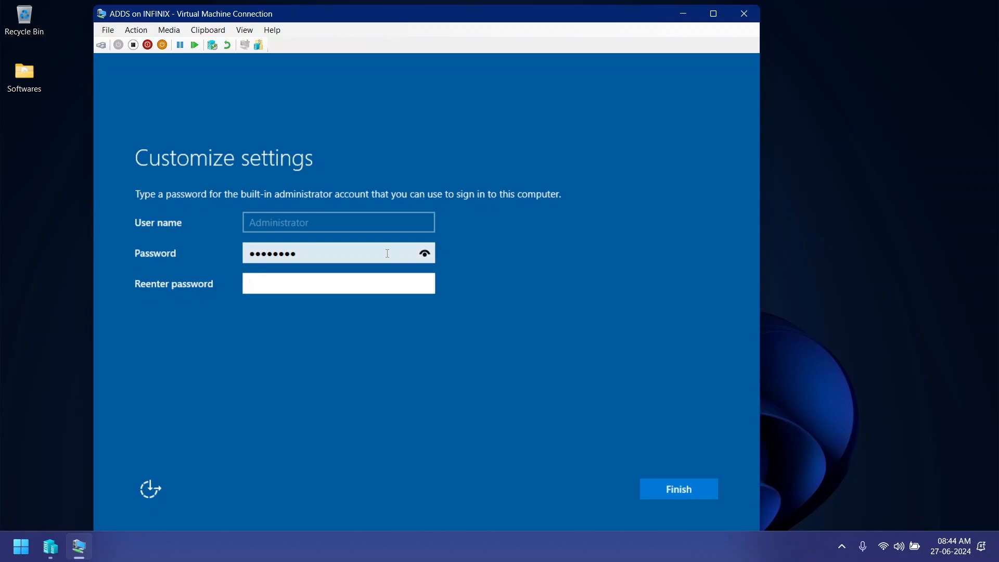
text(Pa$$)
key(ctrl+a)
text(••••••••)
click(670, 497)
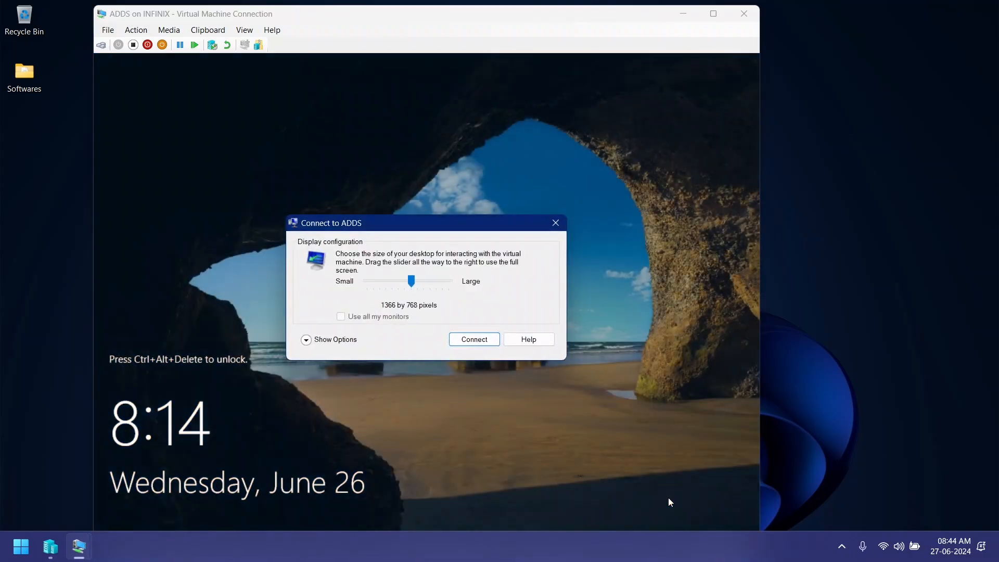
Step: Connect to ADDS at 1366 by 768 pixels, sign in with the Administrator password, and maximize the connection window
click(474, 340)
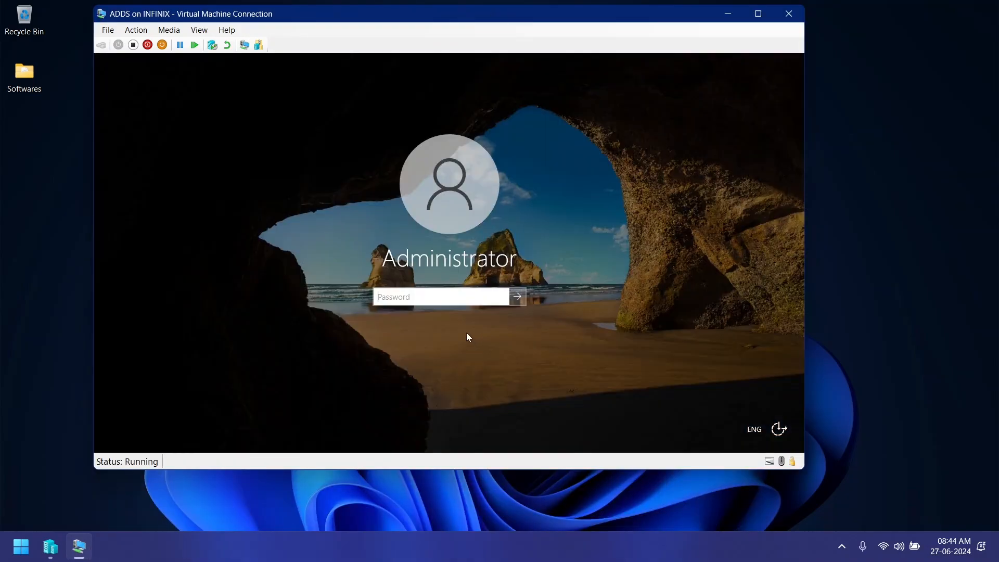
text(••••••••)
key(Return)
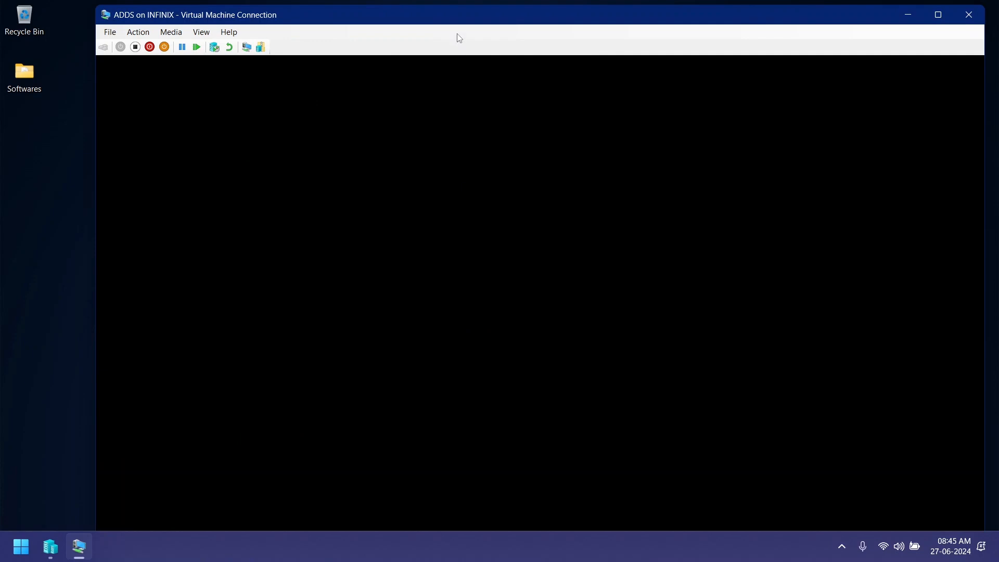
drag(458, 23, 408, 3)
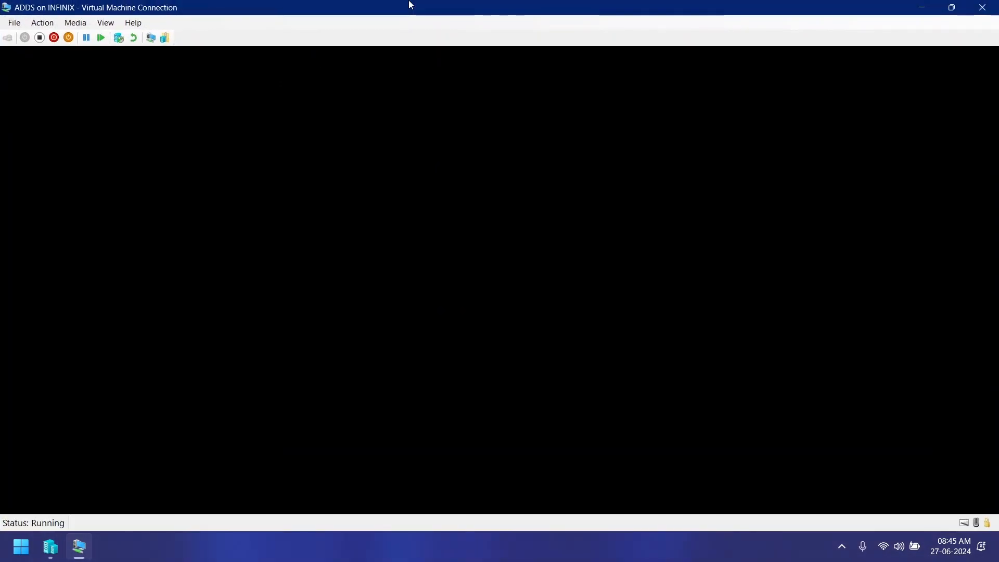